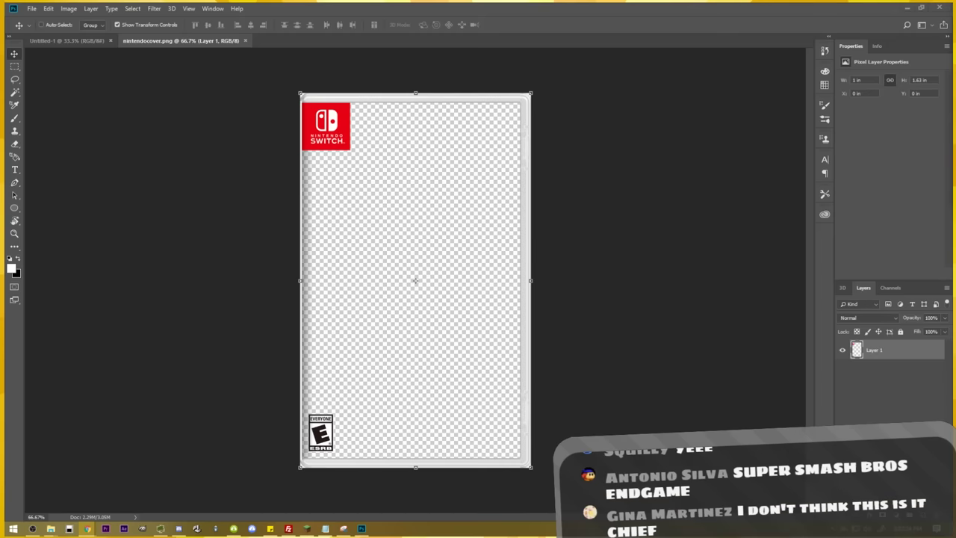
# Place the Link costume photo small inside the open mouth and erase his front boot tip
pyautogui.moveTo(953, 171); pyautogui.dragTo(572, 171)
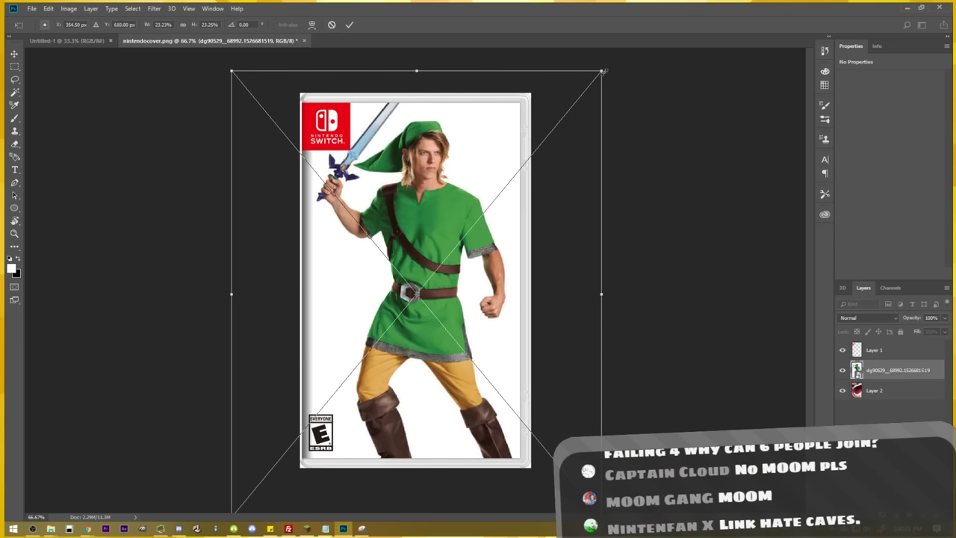
pyautogui.moveTo(601, 72); pyautogui.dragTo(465, 236)
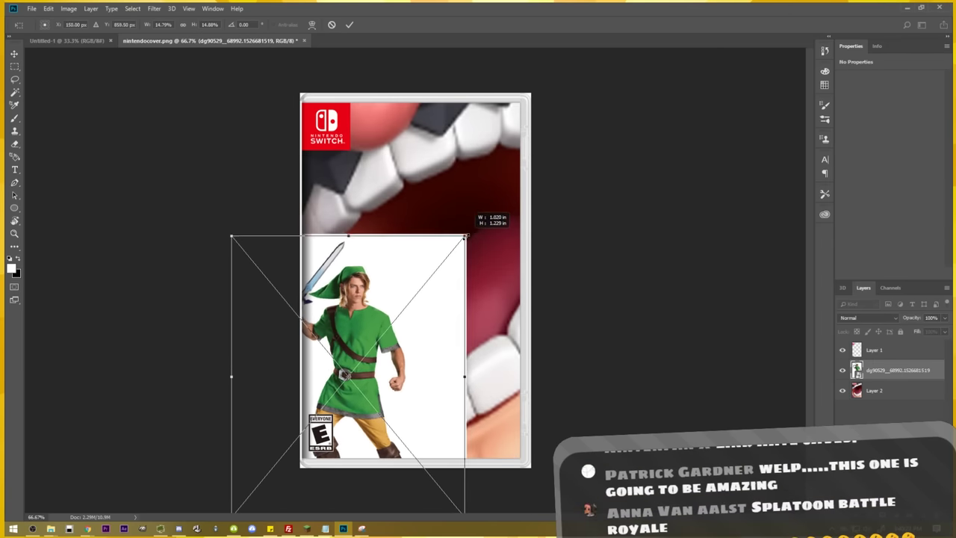
pyautogui.moveTo(406, 337)
pyautogui.mouseDown()
pyautogui.moveTo(459, 252)
pyautogui.moveTo(454, 266)
pyautogui.mouseUp()
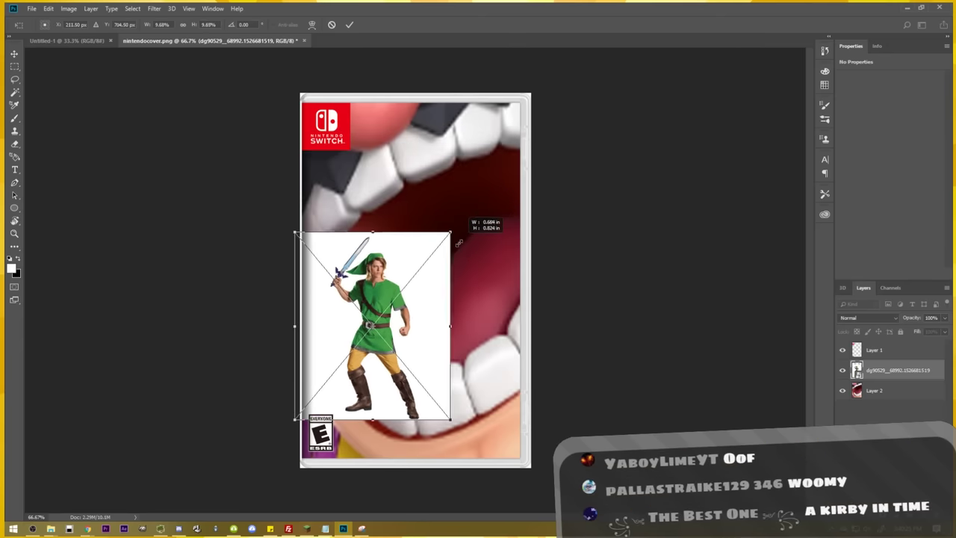
pyautogui.moveTo(523, 142); pyautogui.dragTo(508, 177)
pyautogui.moveTo(450, 284); pyautogui.dragTo(461, 275)
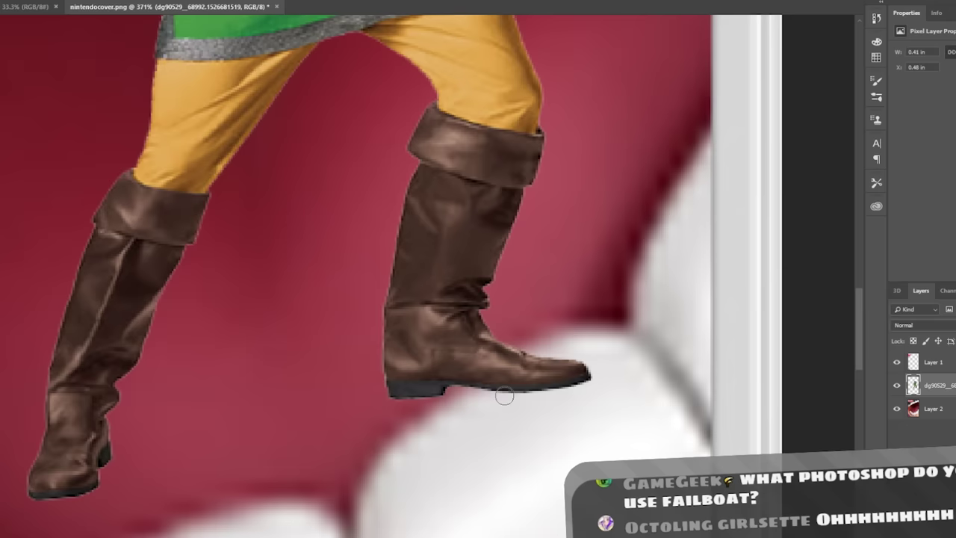
pyautogui.moveTo(536, 381)
pyautogui.mouseDown()
pyautogui.moveTo(555, 393)
pyautogui.moveTo(578, 365)
pyautogui.moveTo(538, 367)
pyautogui.moveTo(474, 399)
pyautogui.moveTo(513, 384)
pyautogui.mouseUp()
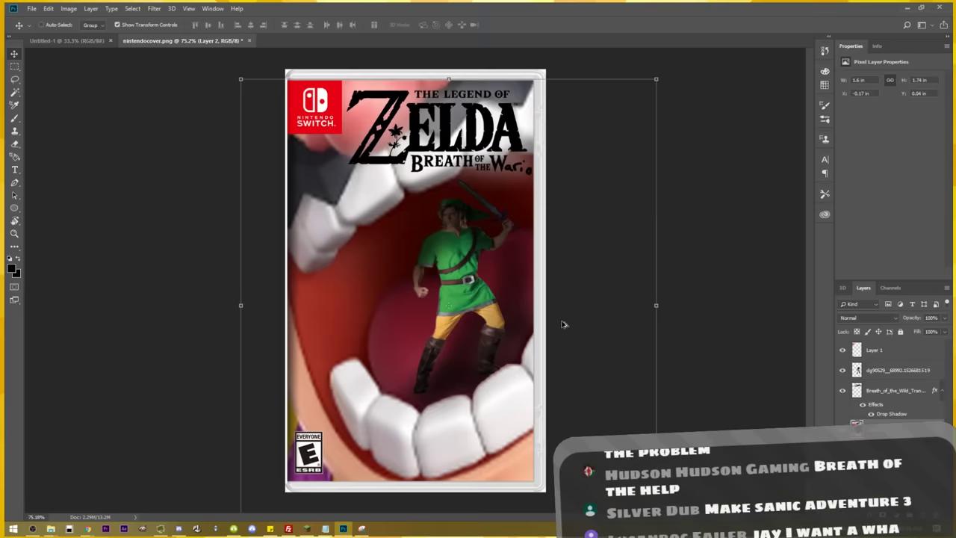
# Select the Zelda title logo layer
pyautogui.click(883, 391)
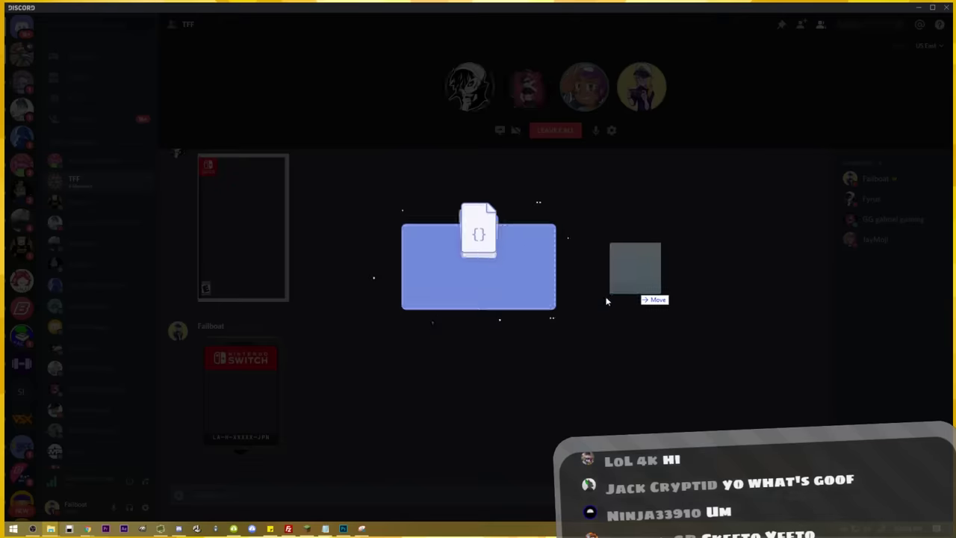
# Upload the finished cover PNG to the Discord group chat and preview it enlarged
pyautogui.moveTo(613, 294)
pyautogui.mouseDown()
pyautogui.moveTo(297, 489)
pyautogui.moveTo(514, 353)
pyautogui.mouseUp()
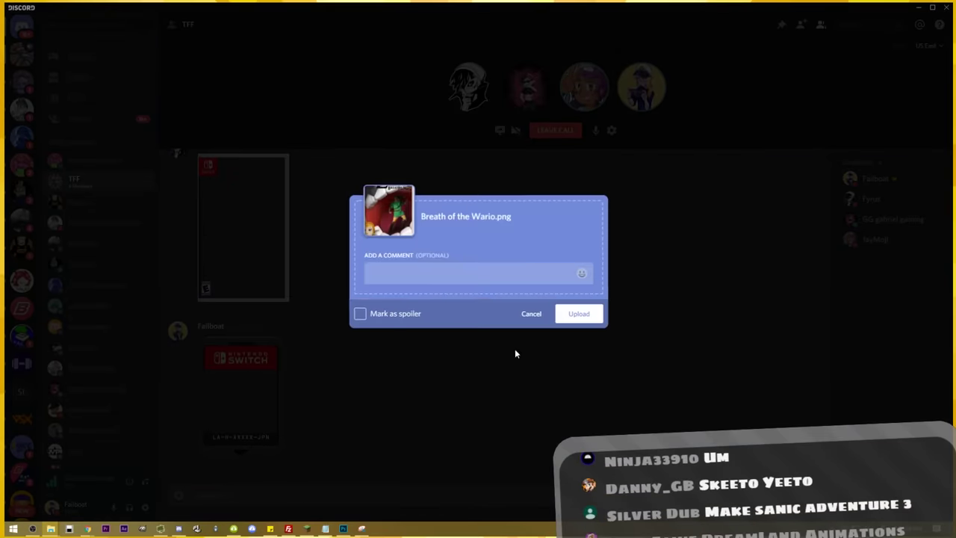
pyautogui.click(578, 314)
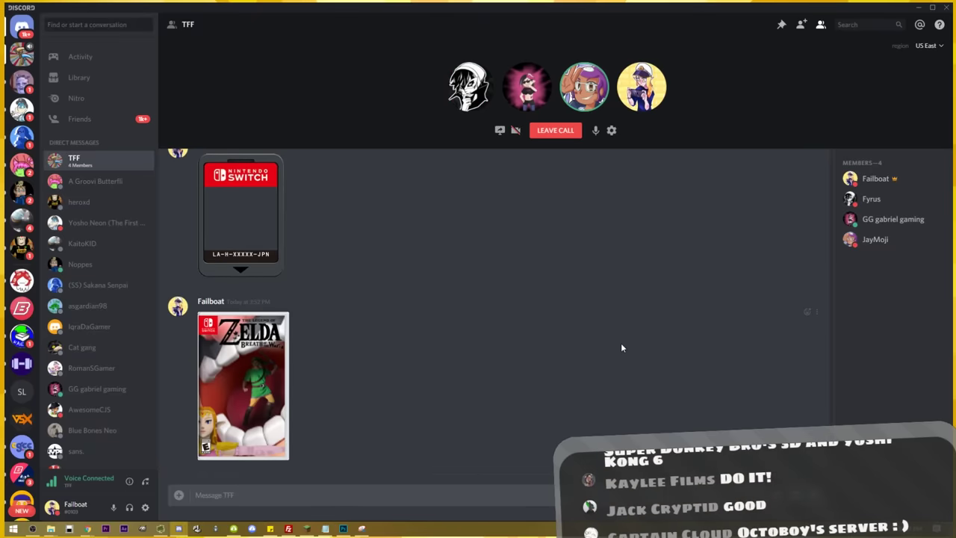
pyautogui.click(284, 351)
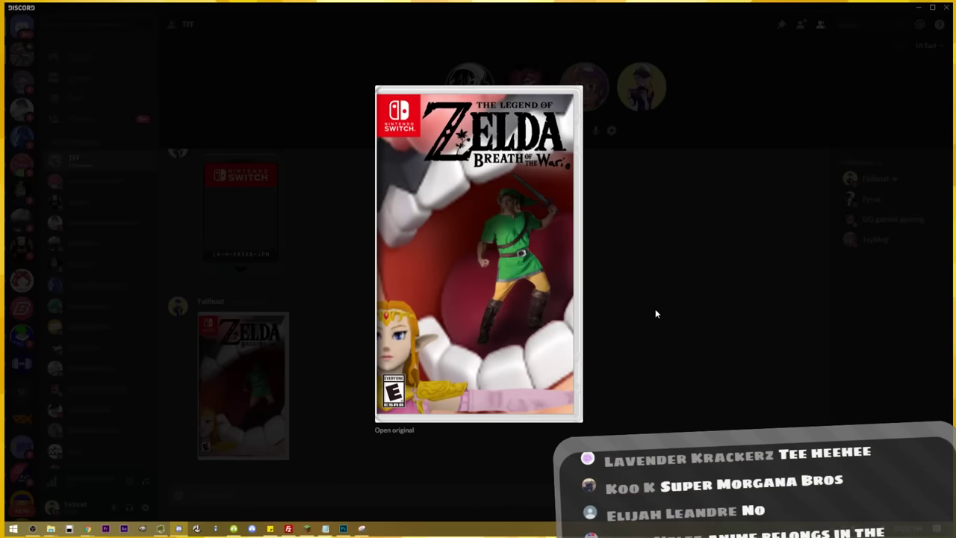
pyautogui.click(601, 312)
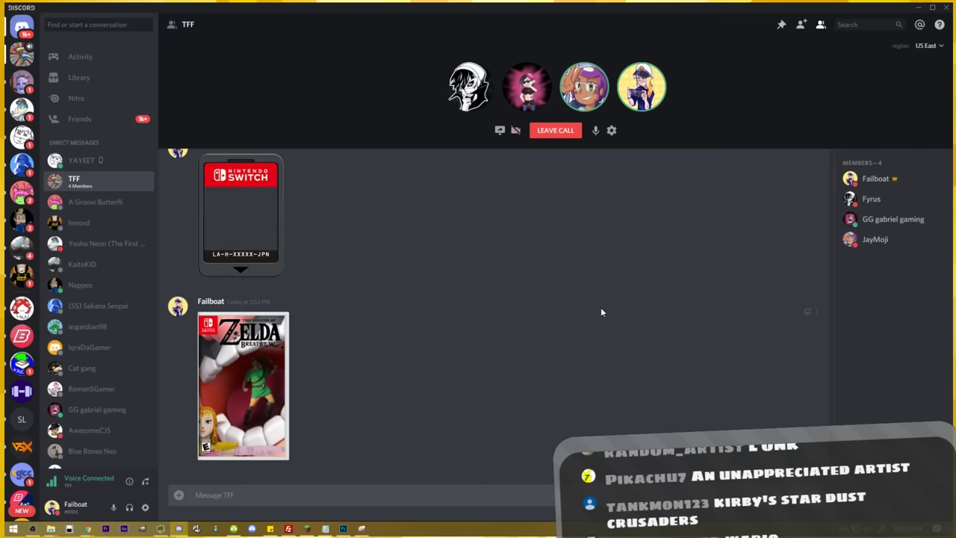
pyautogui.click(389, 385)
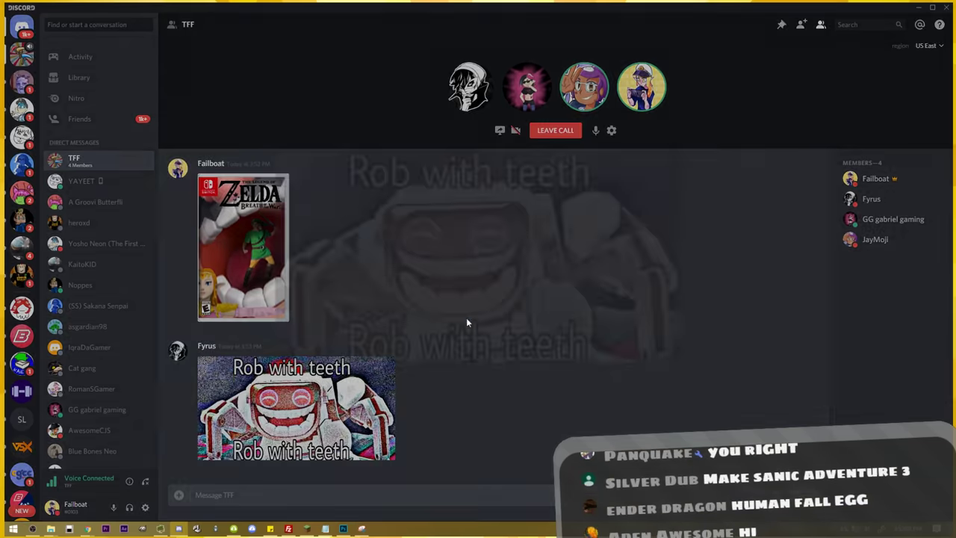
pyautogui.click(659, 393)
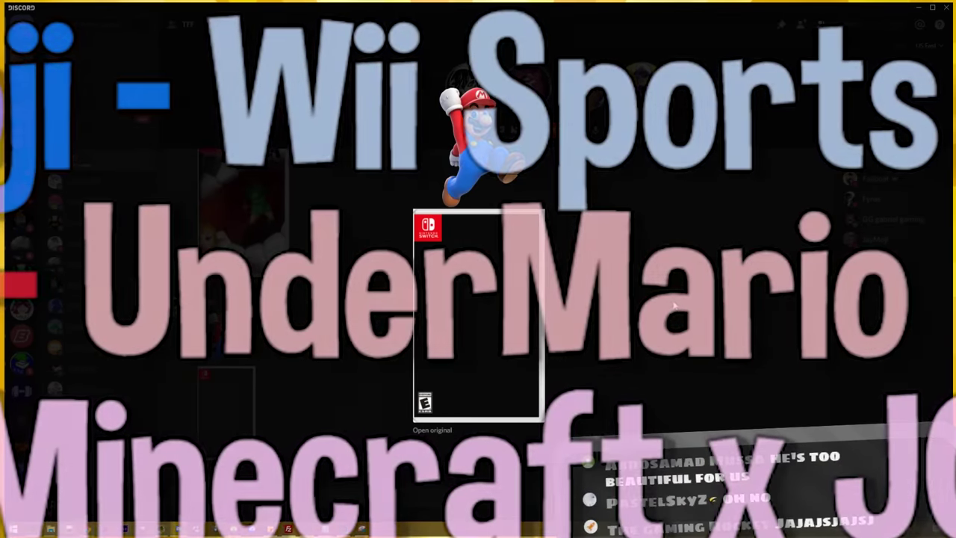
pyautogui.click(674, 305)
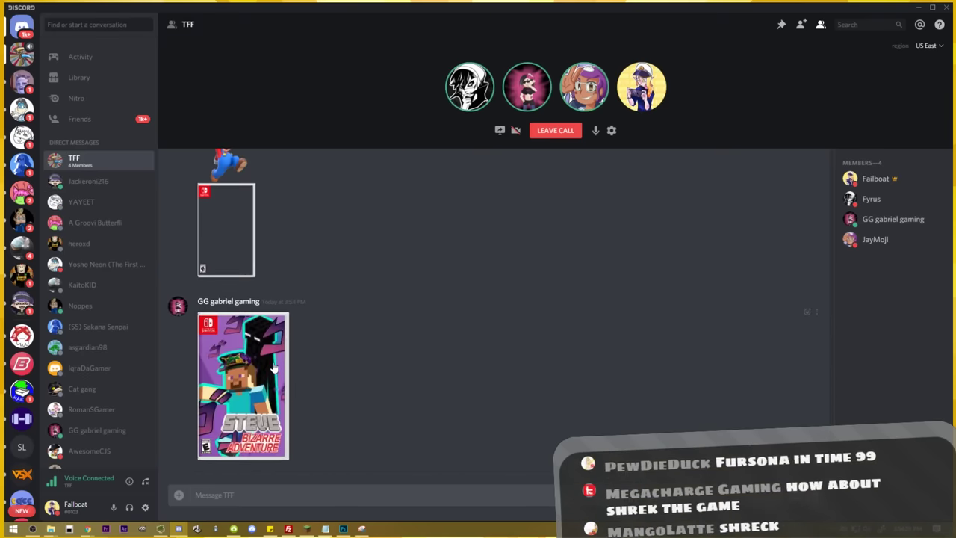
pyautogui.click(242, 384)
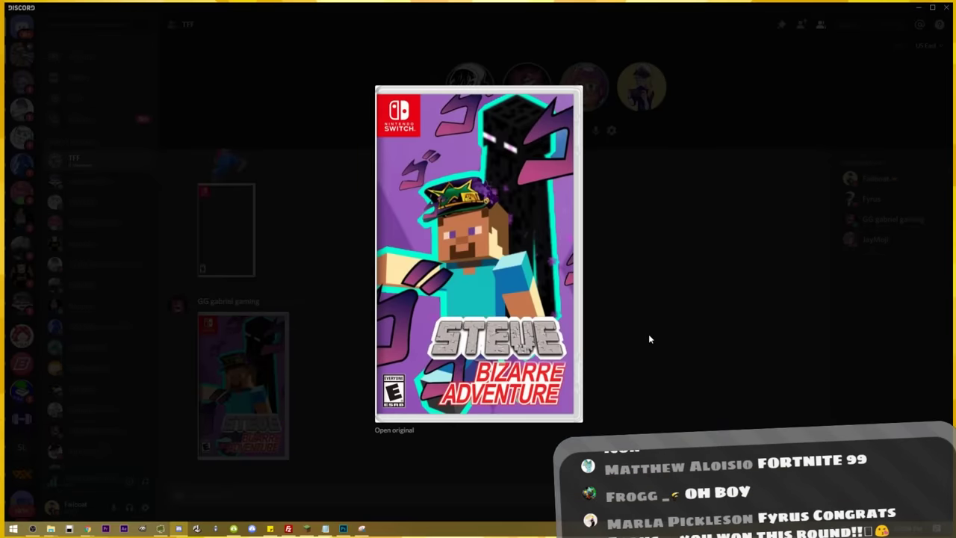
pyautogui.click(692, 303)
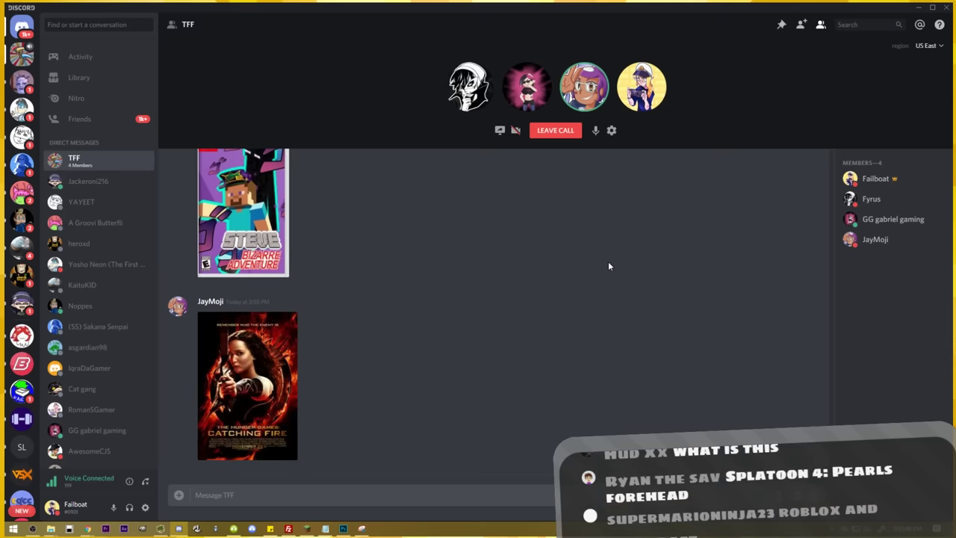
pyautogui.click(250, 359)
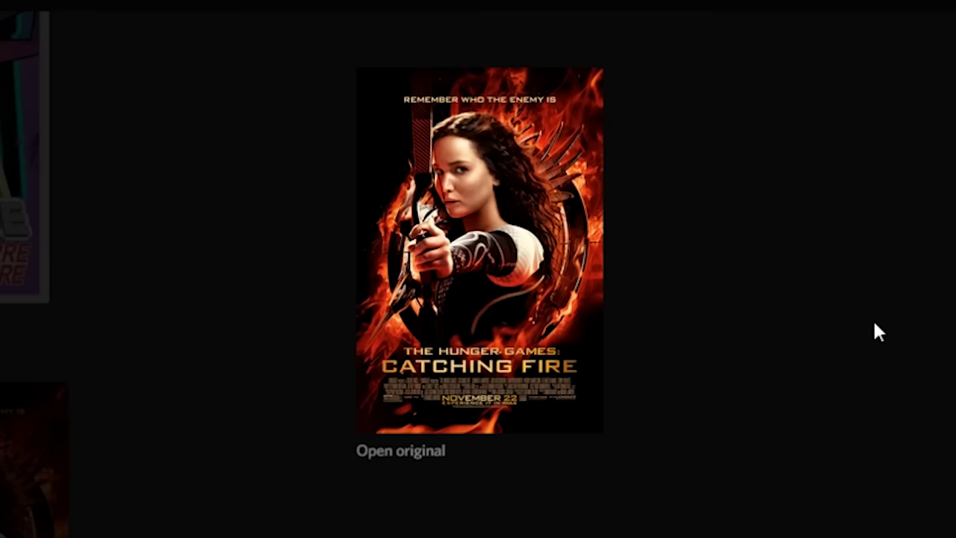
pyautogui.click(876, 325)
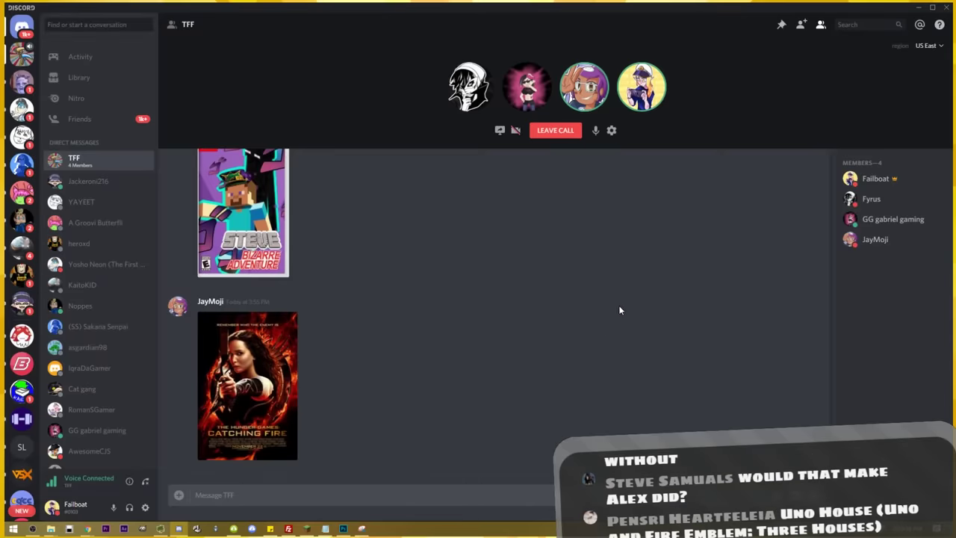
pyautogui.click(283, 370)
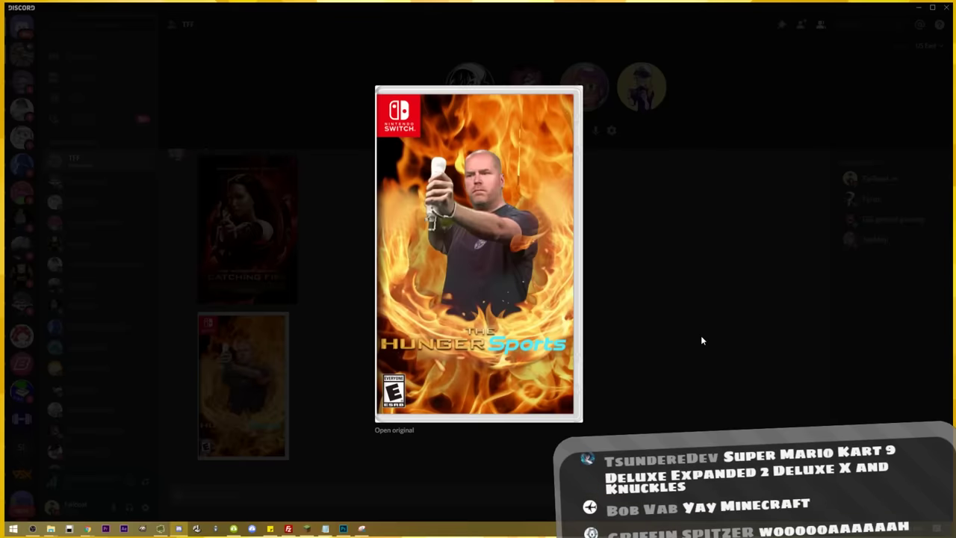
pyautogui.click(703, 329)
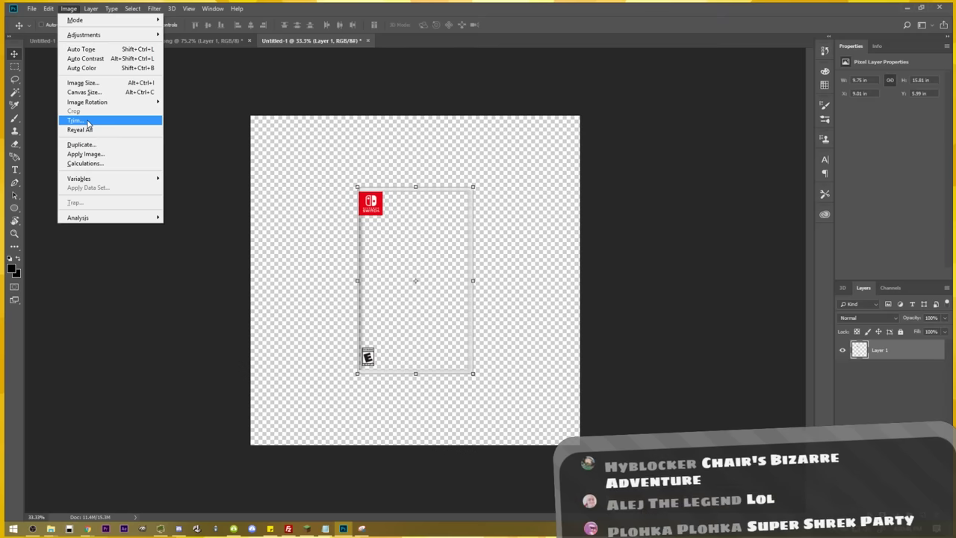
# Trim the new document's transparent pixels and fit the blank cover template on screen
pyautogui.click(89, 119)
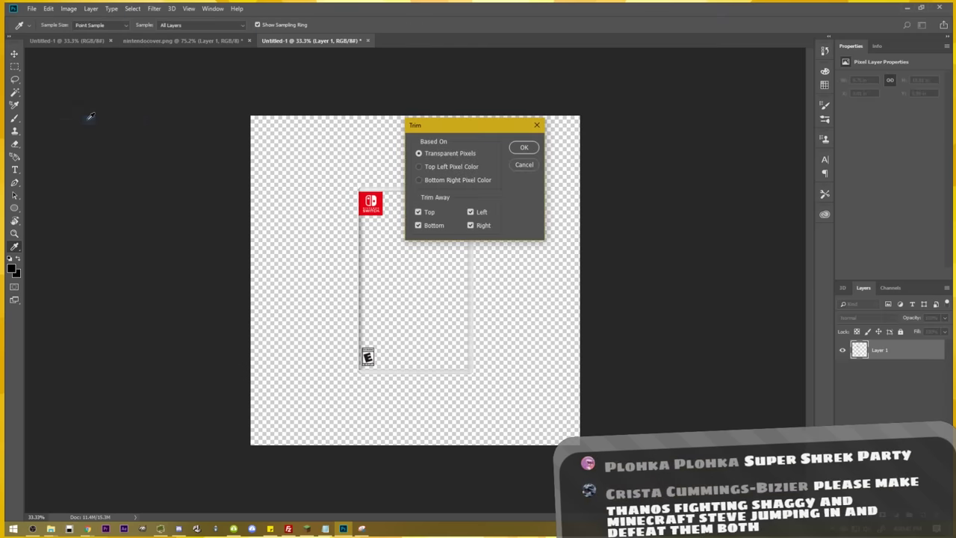
pyautogui.click(527, 151)
pyautogui.press('v')
pyautogui.hotkey('ctrl', '0')
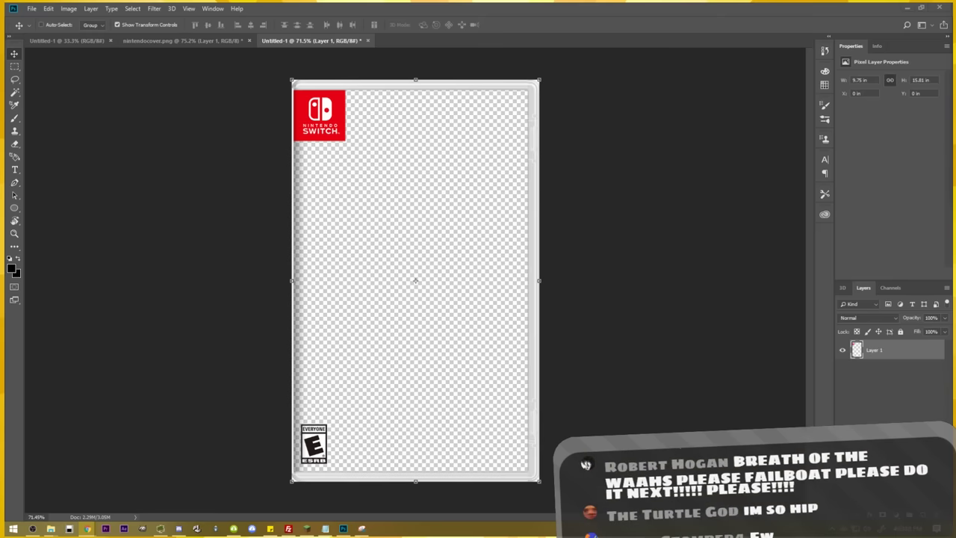
# Place Kirby enlarged to about 162% across the cover, after a glance at the browser poll
pyautogui.moveTo(397, 207); pyautogui.dragTo(506, 241)
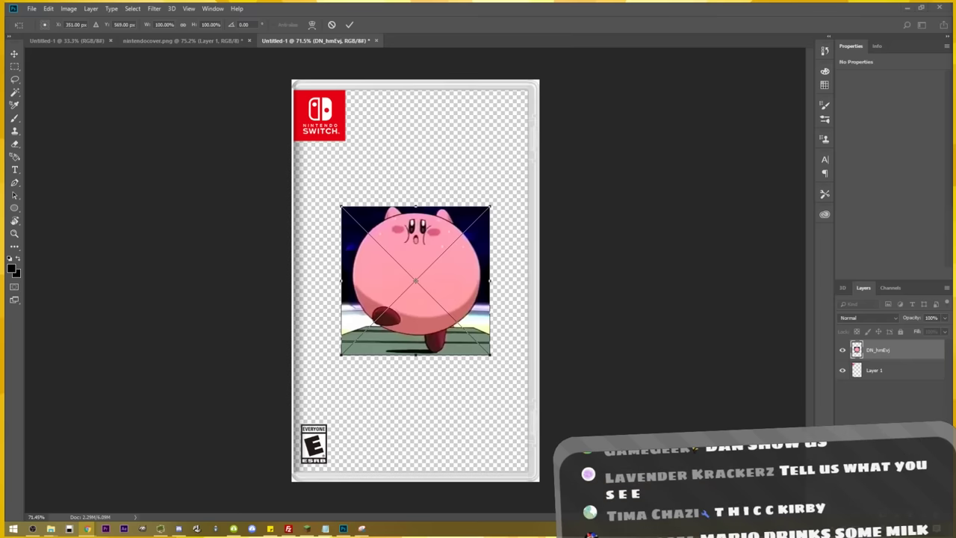
pyautogui.moveTo(452, 275); pyautogui.dragTo(435, 307)
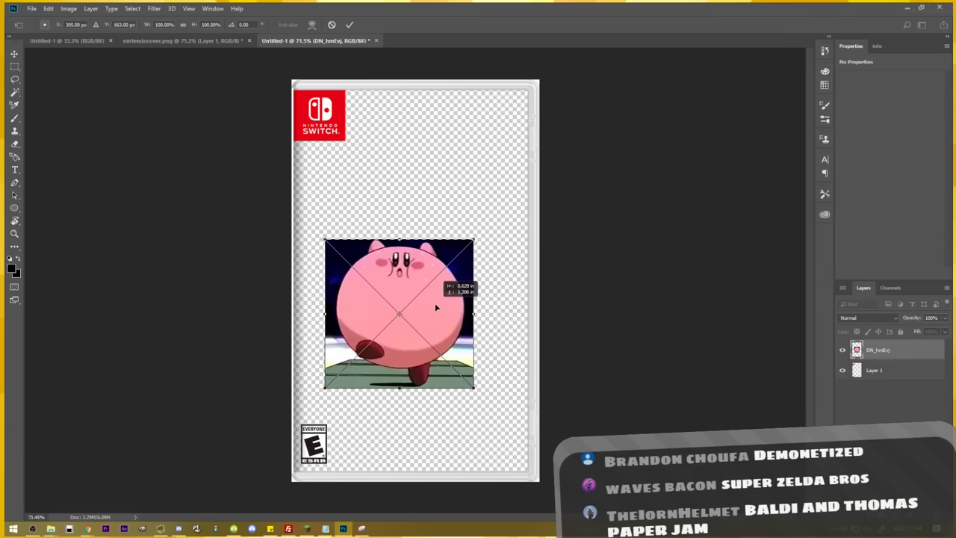
pyautogui.moveTo(474, 239); pyautogui.dragTo(561, 141)
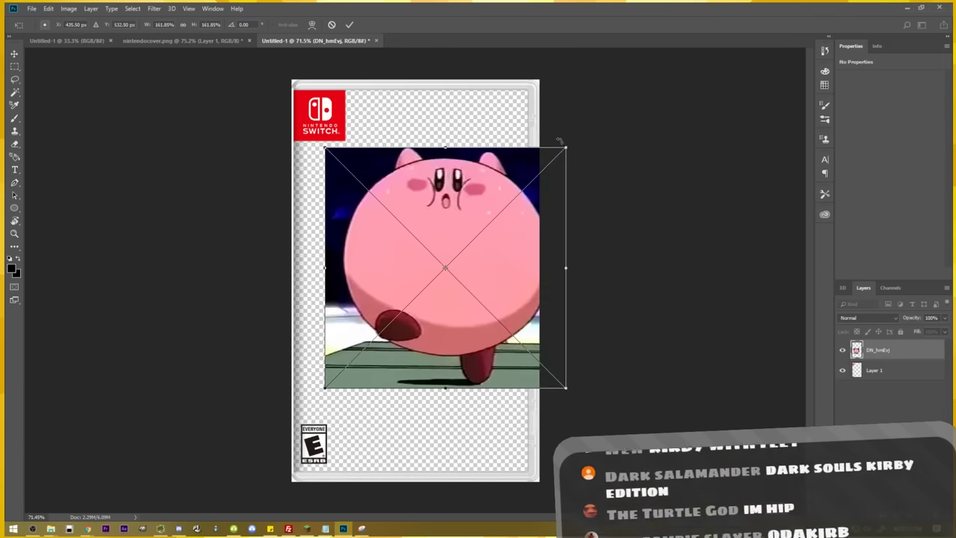
pyautogui.moveTo(523, 234); pyautogui.dragTo(490, 265)
pyautogui.press('Return')
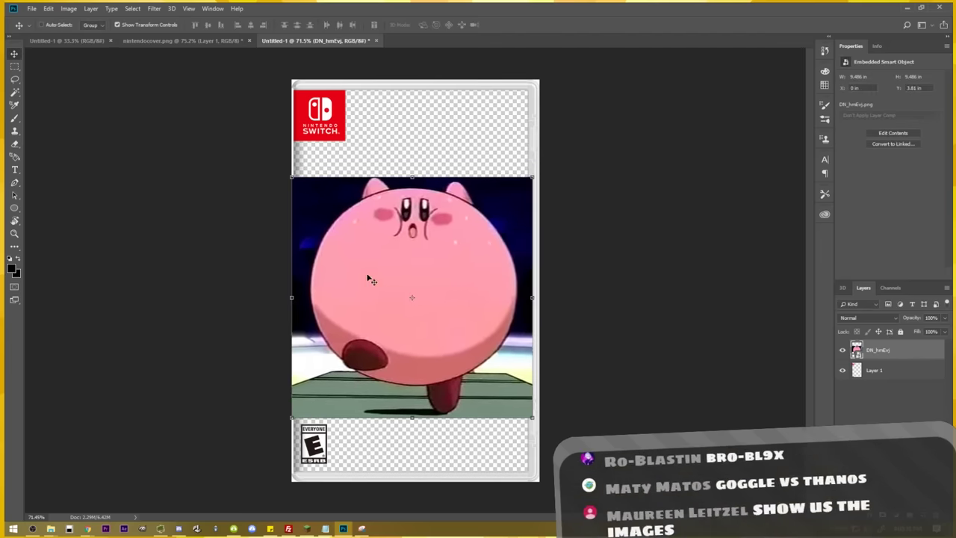
pyautogui.click(180, 529)
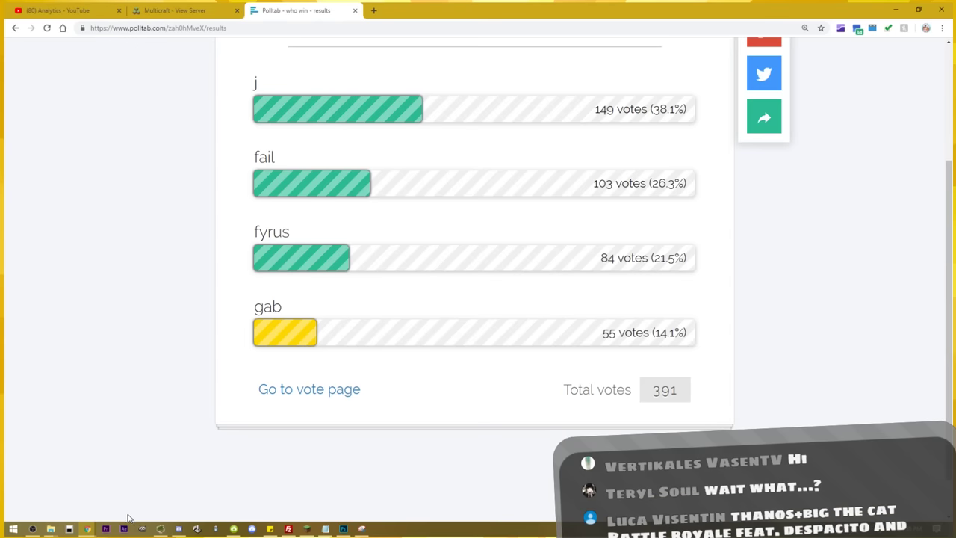
pyautogui.click(342, 529)
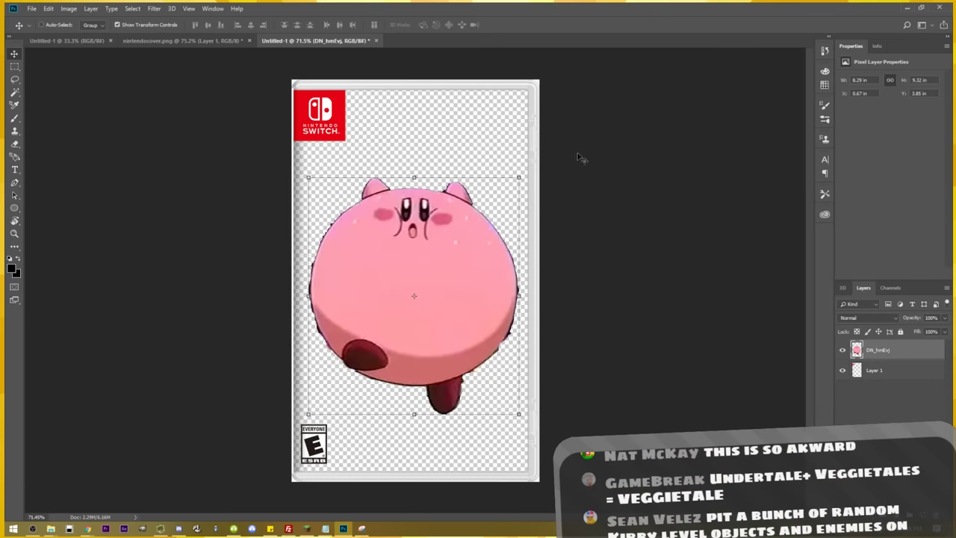
# Nudge Kirby slightly down-left, then view the newly posted image in Discord
pyautogui.moveTo(482, 197); pyautogui.dragTo(471, 208)
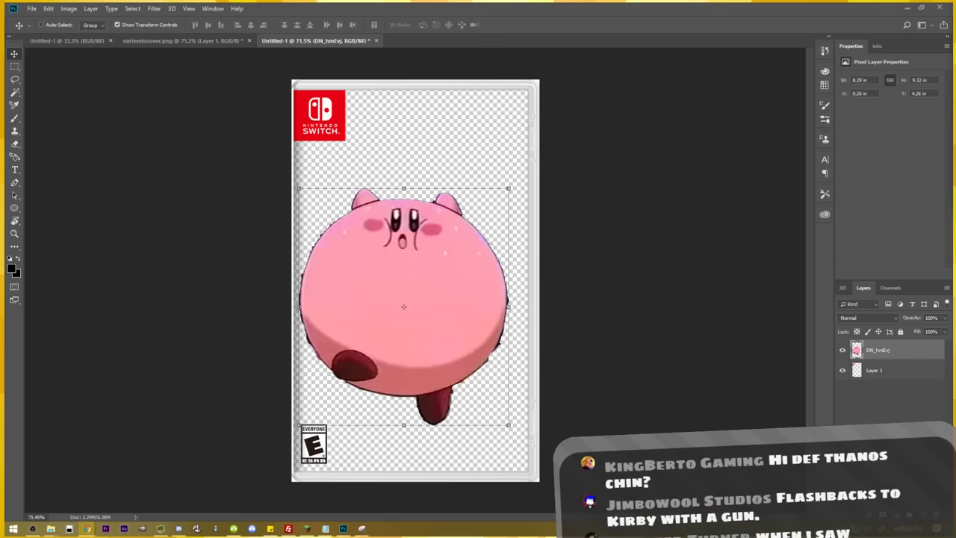
pyautogui.hotkey('alt', 'Tab')
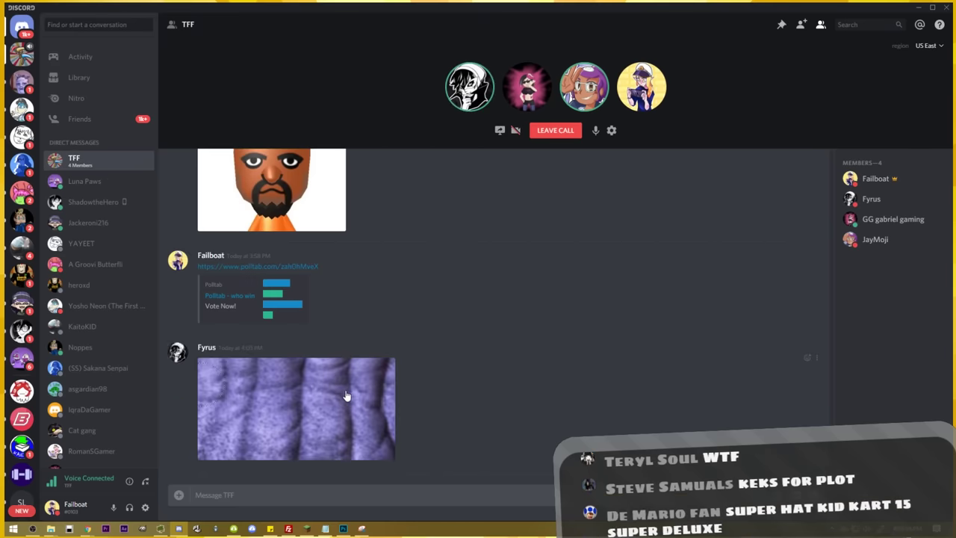
pyautogui.click(347, 396)
# Put the Kirby layer above the launch art and the Switch frame layer on top
pyautogui.hotkey('alt', 'Tab')
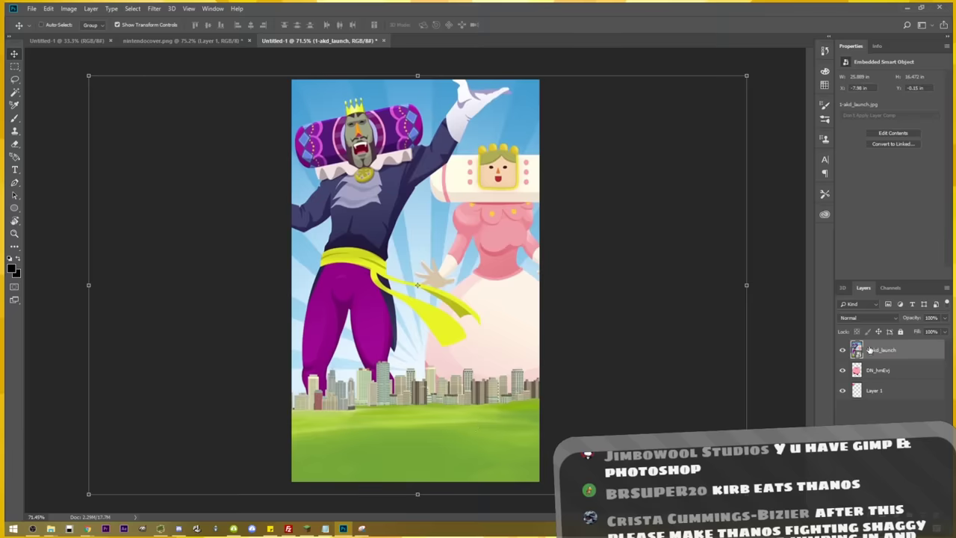
pyautogui.moveTo(869, 351); pyautogui.dragTo(881, 377)
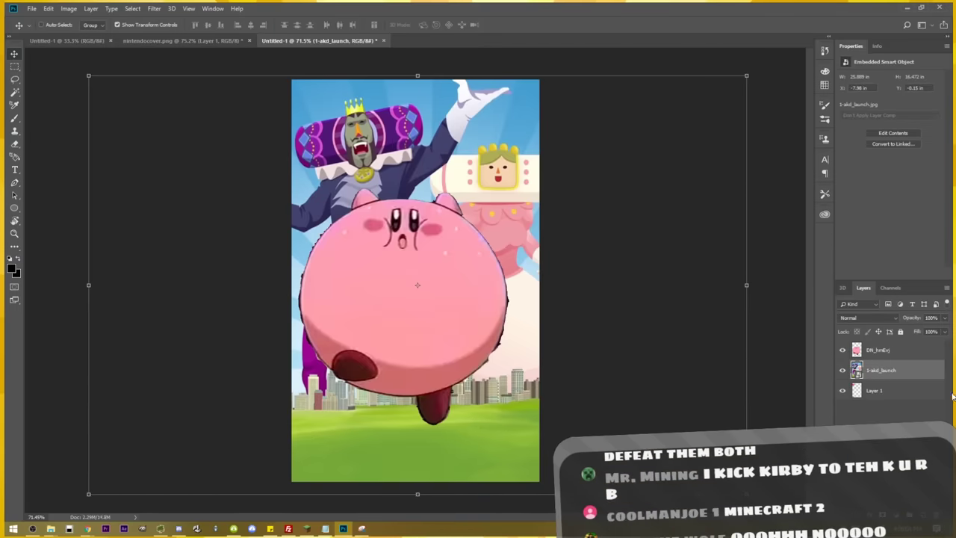
pyautogui.hotkey('ctrl', '[')
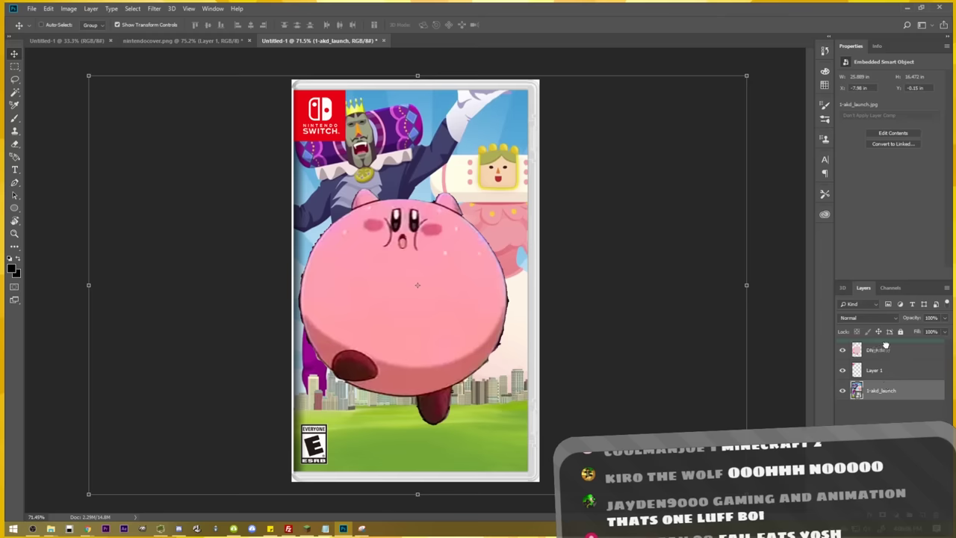
pyautogui.moveTo(885, 345); pyautogui.dragTo(885, 347)
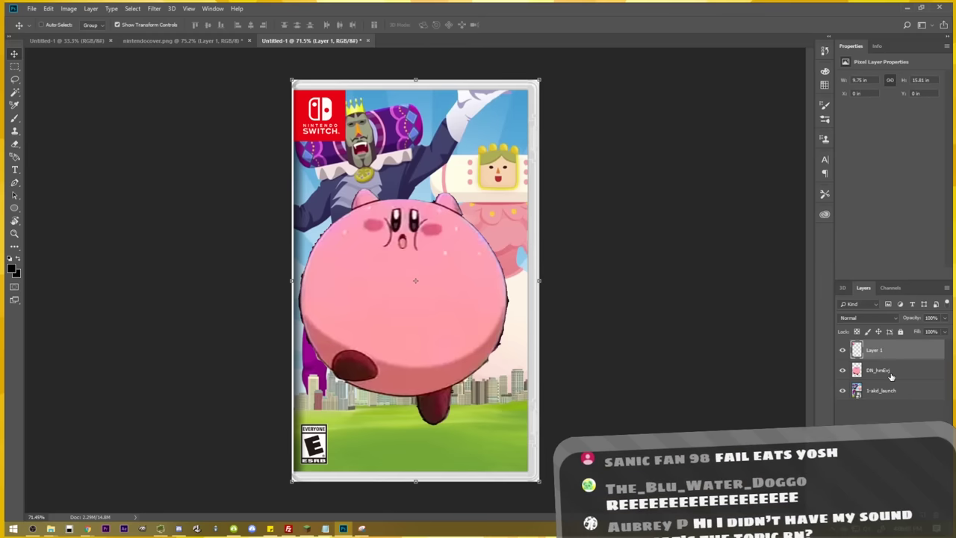
# Shrink Kirby to fit the cover, untilted, and place the Katamari Prince image mid-cover
pyautogui.moveTo(426, 311); pyautogui.dragTo(449, 350)
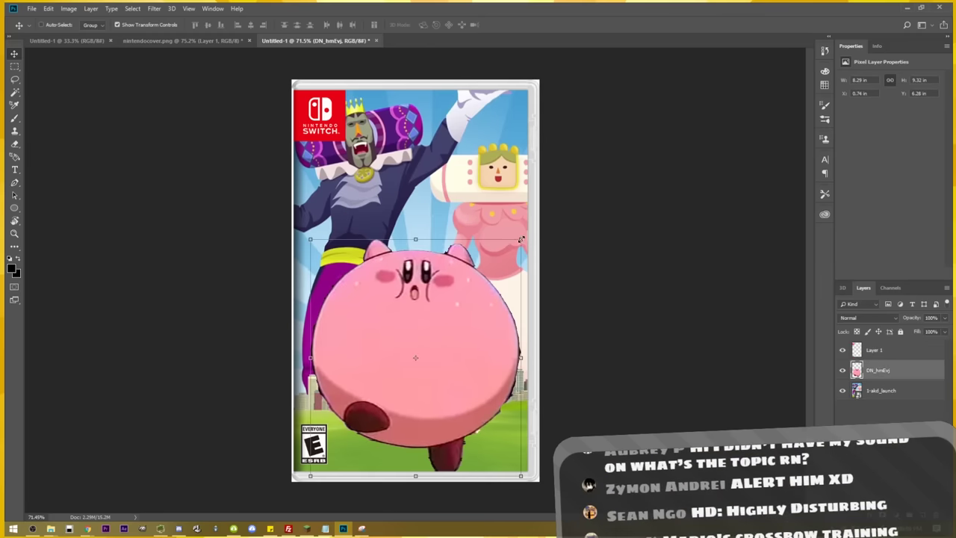
pyautogui.moveTo(521, 239); pyautogui.dragTo(495, 270)
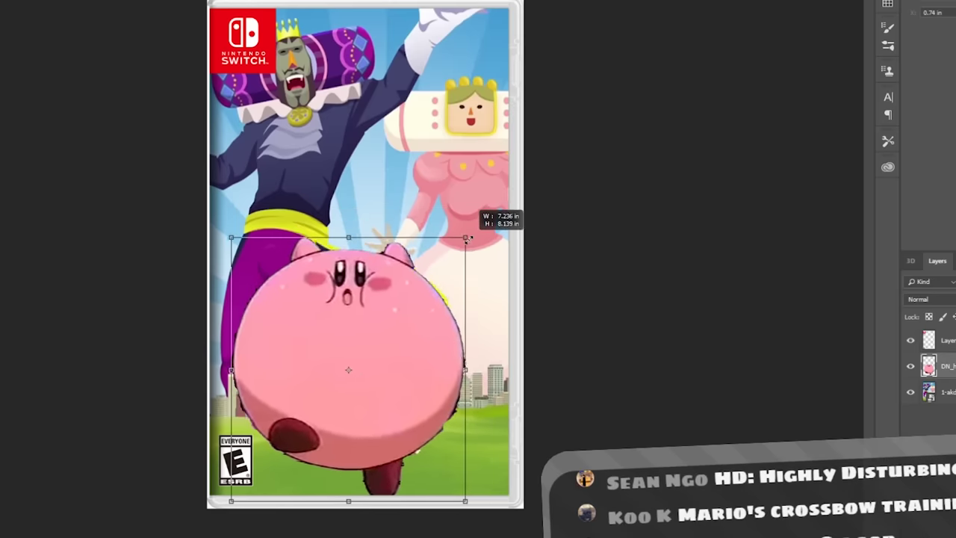
pyautogui.moveTo(468, 239); pyautogui.dragTo(472, 243)
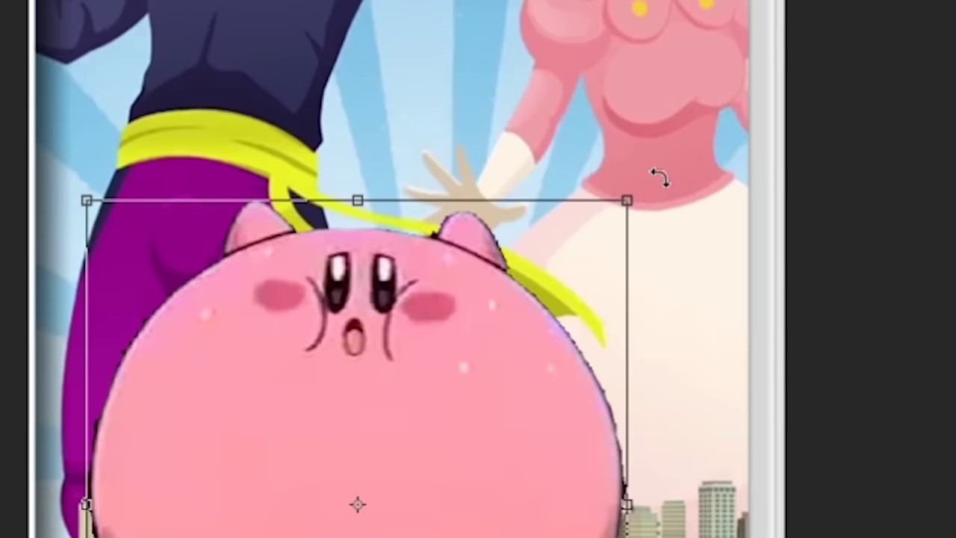
pyautogui.moveTo(659, 176); pyautogui.dragTo(443, 194)
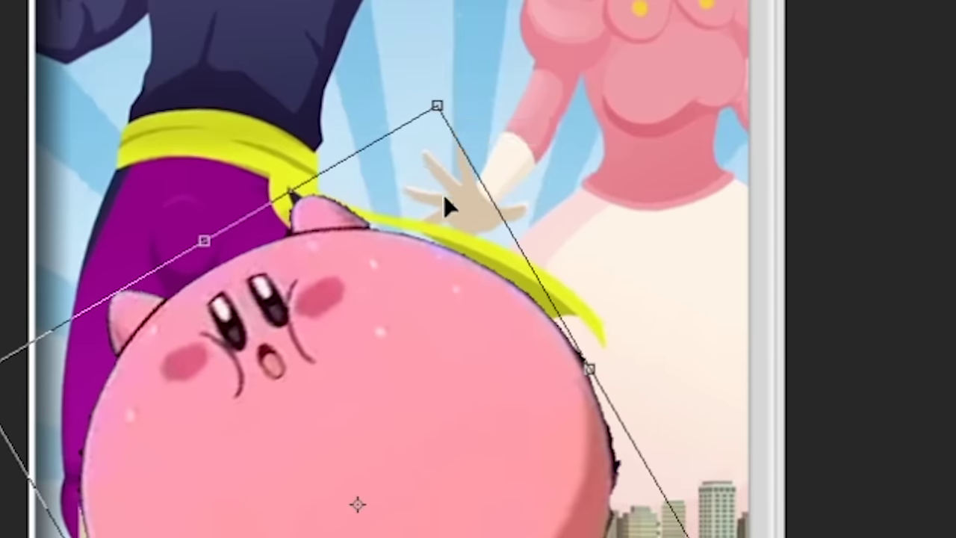
pyautogui.press('Escape')
pyautogui.moveTo(638, 197); pyautogui.dragTo(583, 222)
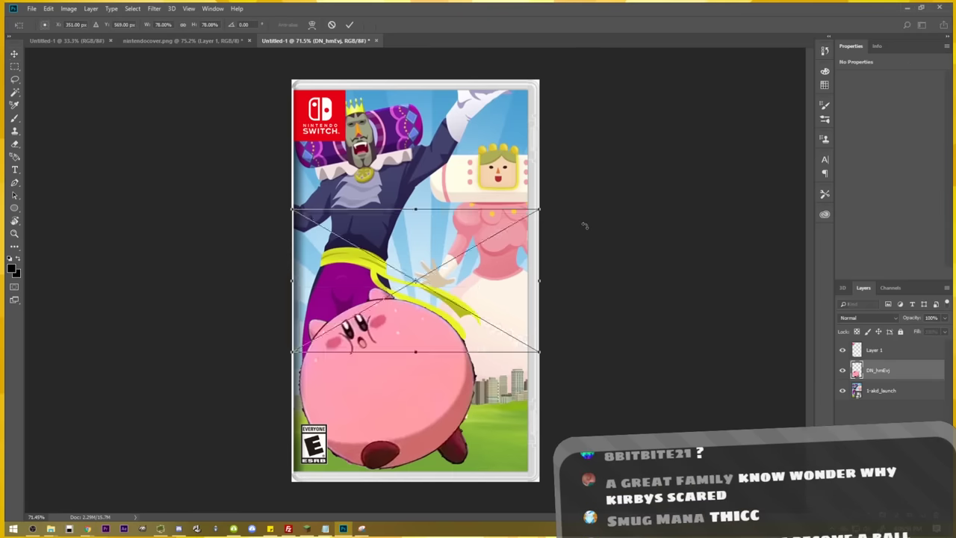
pyautogui.moveTo(497, 270); pyautogui.dragTo(490, 291)
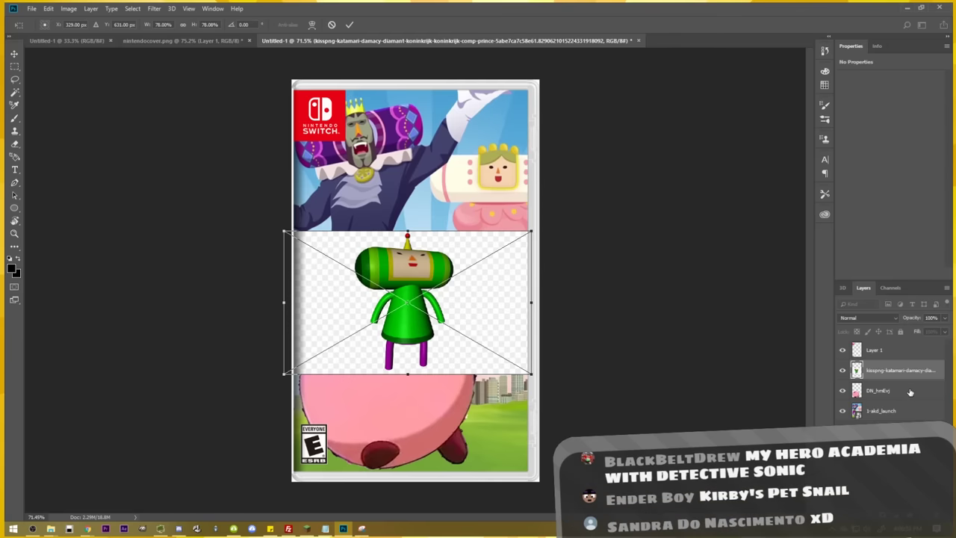
# Commit the Prince image placement, then delete that Prince layer
pyautogui.press('Return')
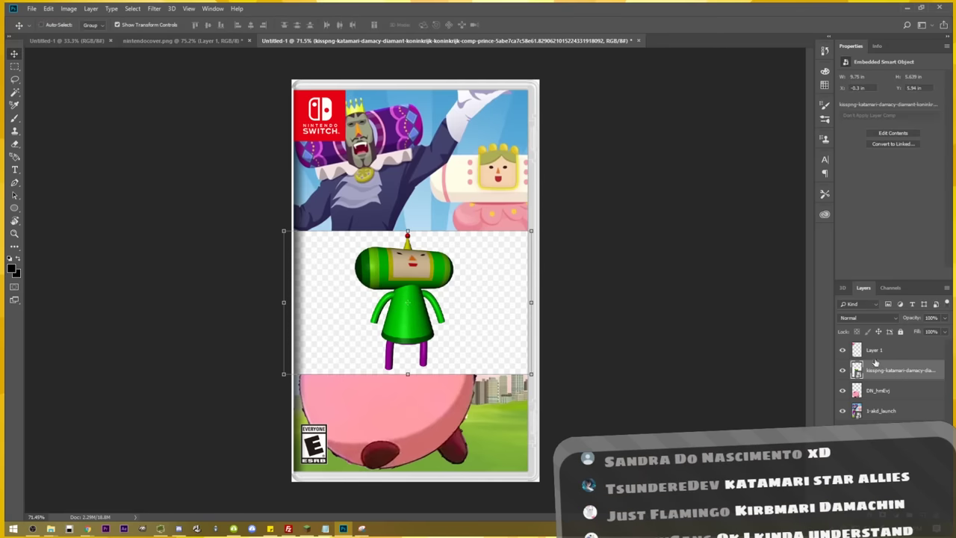
pyautogui.press('Delete')
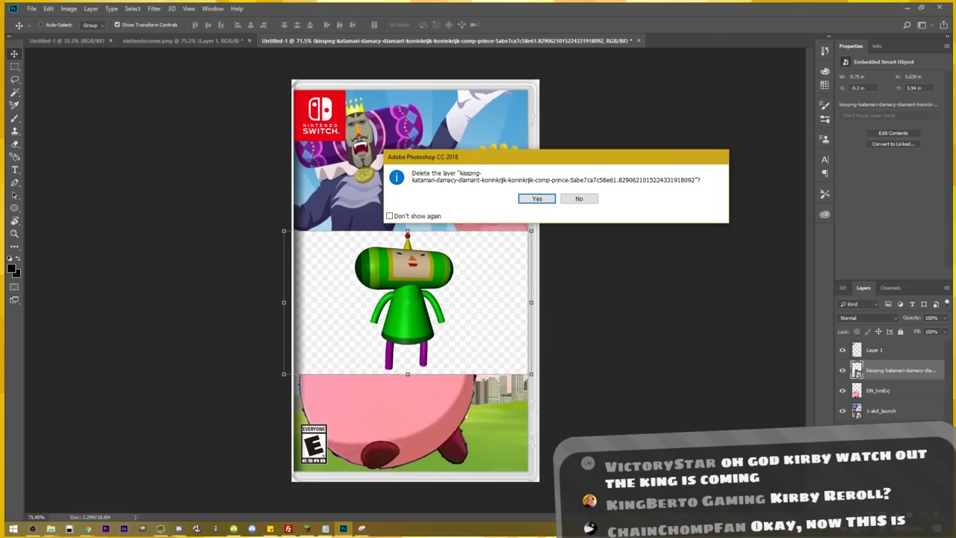
pyautogui.click(614, 196)
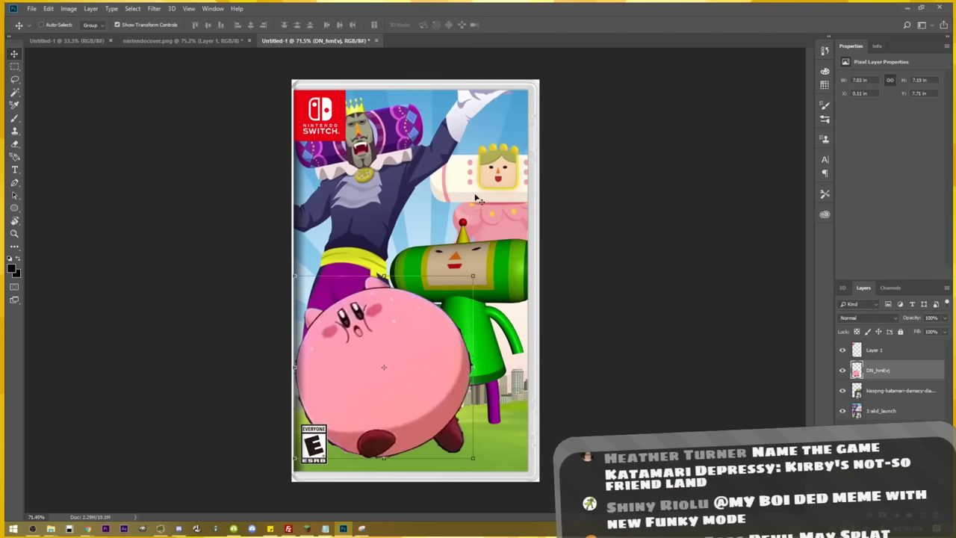
# Nudge Kirby up-left and reposition the King and Queen background art across the cover
pyautogui.moveTo(476, 199); pyautogui.dragTo(467, 193)
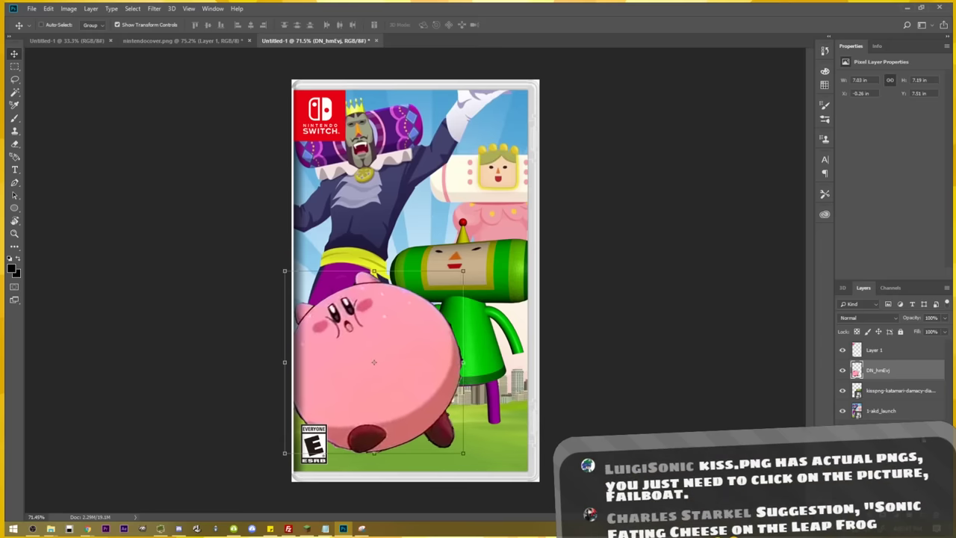
pyautogui.click(893, 410)
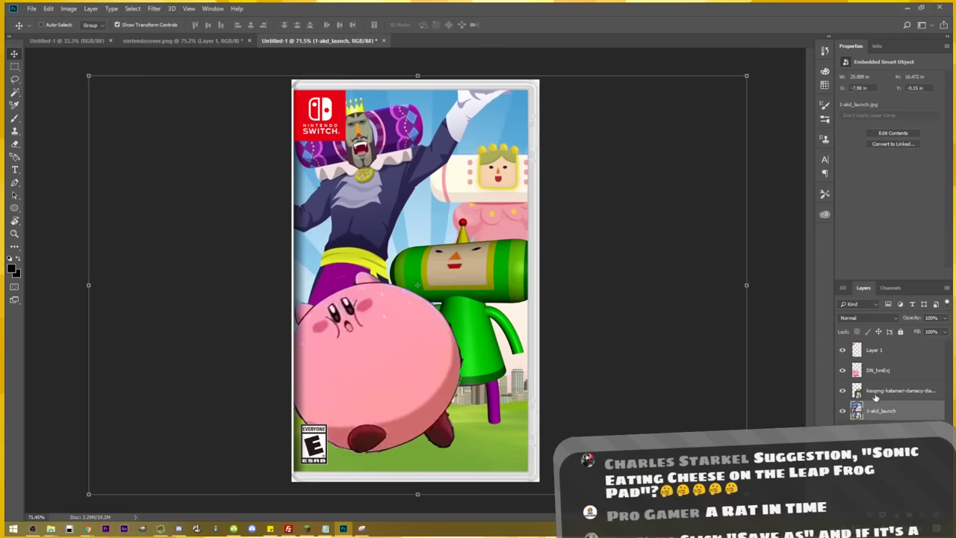
pyautogui.moveTo(490, 176)
pyautogui.mouseDown()
pyautogui.moveTo(283, 172)
pyautogui.moveTo(582, 191)
pyautogui.moveTo(561, 196)
pyautogui.mouseUp()
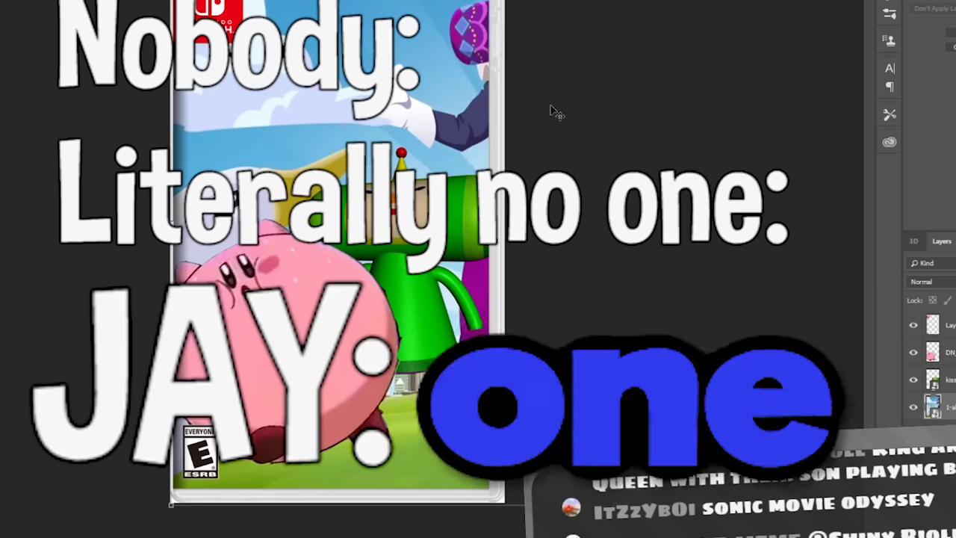
pyautogui.moveTo(550, 112); pyautogui.dragTo(308, 111)
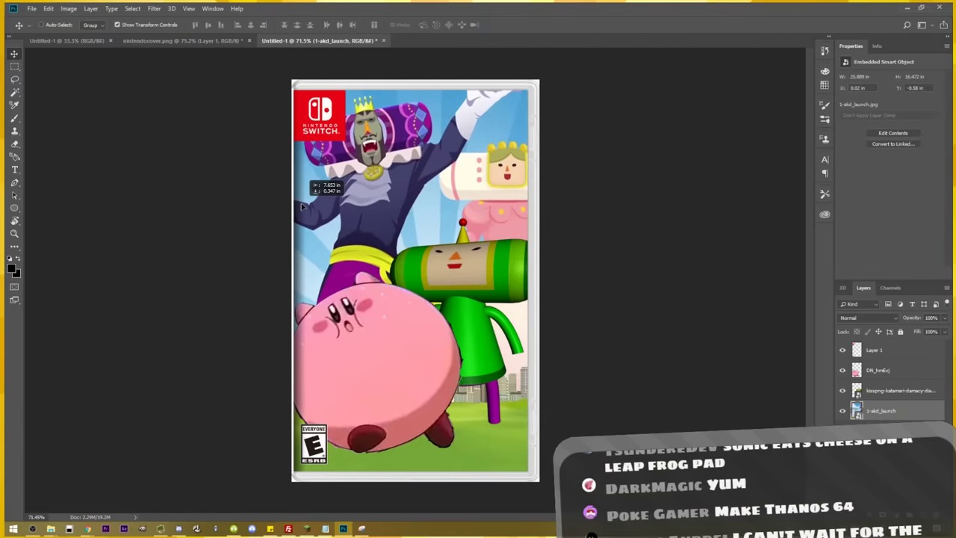
pyautogui.moveTo(308, 110)
pyautogui.mouseDown()
pyautogui.moveTo(298, 207)
pyautogui.moveTo(305, 272)
pyautogui.moveTo(316, 207)
pyautogui.mouseUp()
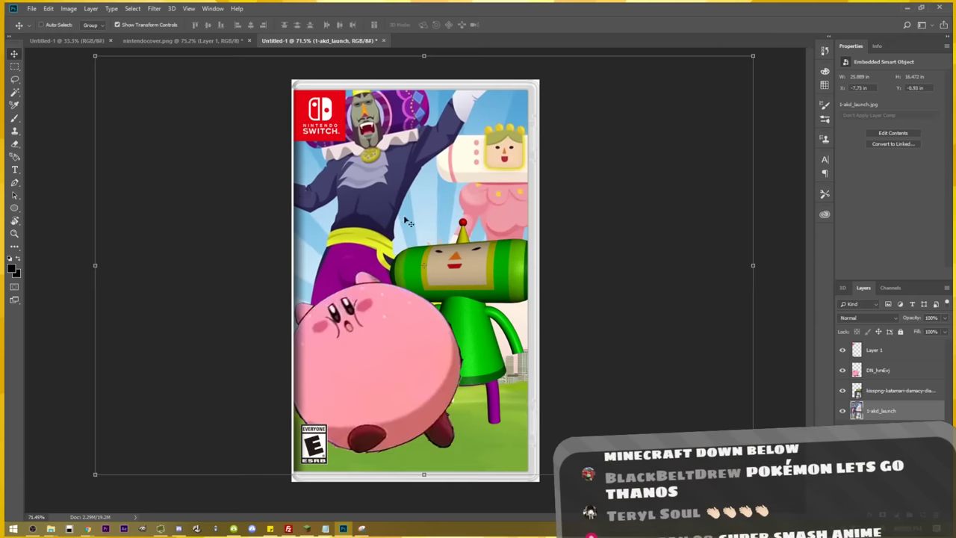
pyautogui.moveTo(316, 208); pyautogui.dragTo(436, 218)
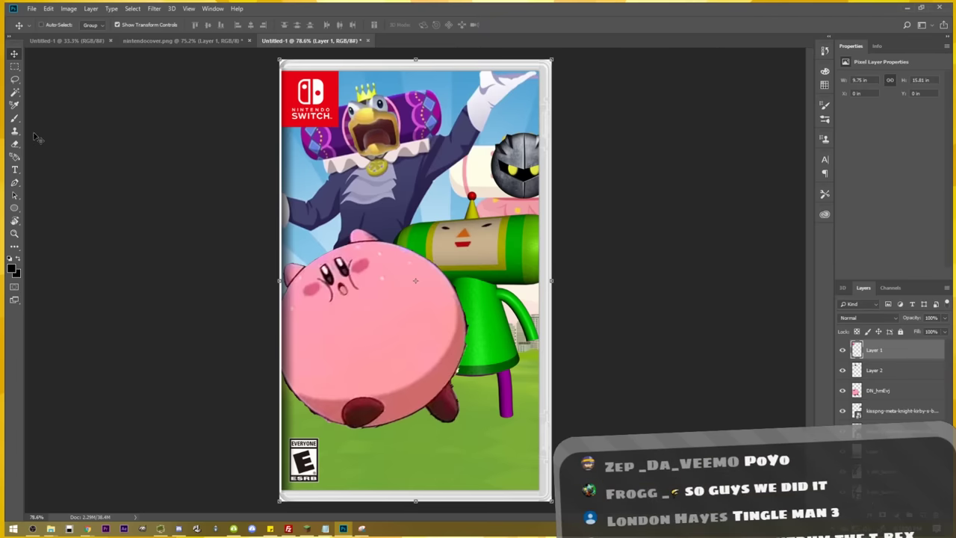
# Draw a text box over the lower cover and type 'Kirbimary Damacy'
pyautogui.click(14, 169)
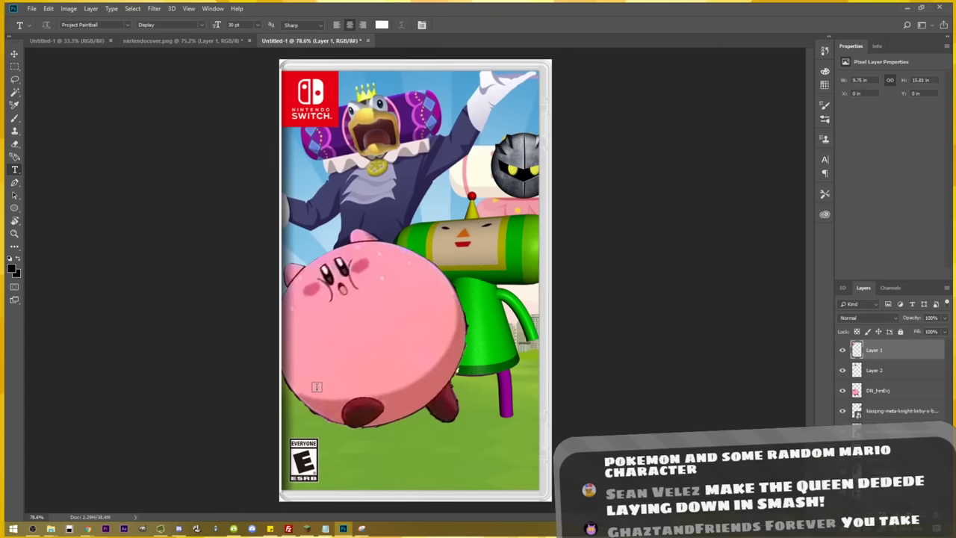
pyautogui.moveTo(313, 377); pyautogui.dragTo(527, 469)
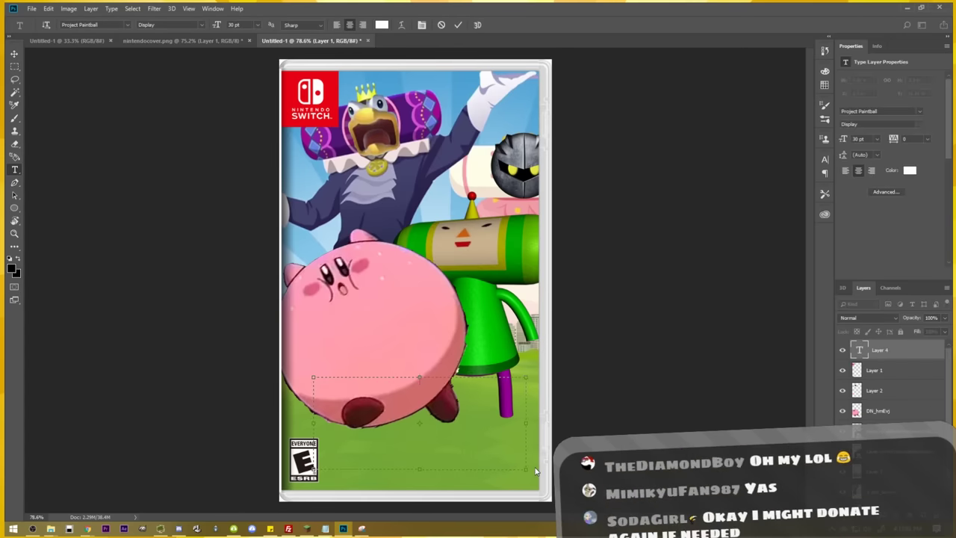
pyautogui.write('Kirb')
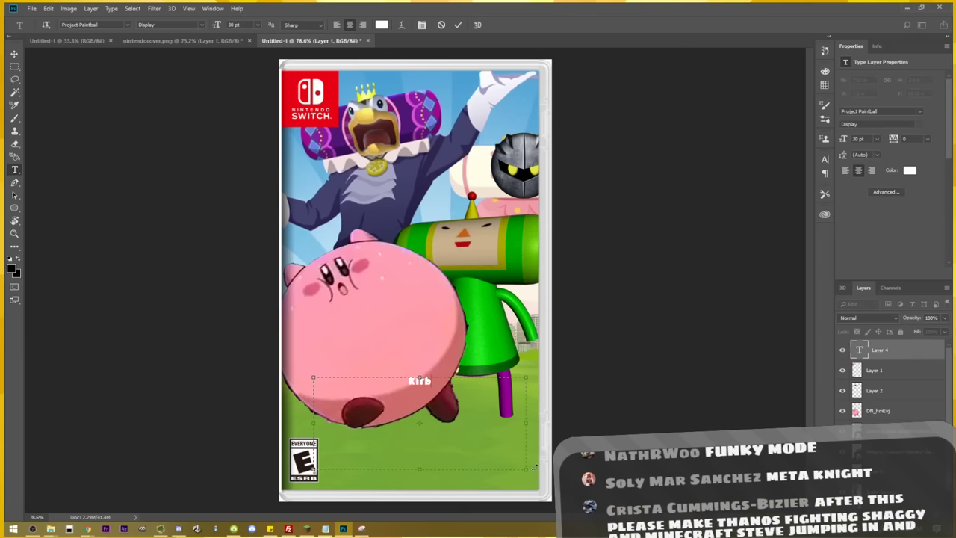
pyautogui.write('imary')
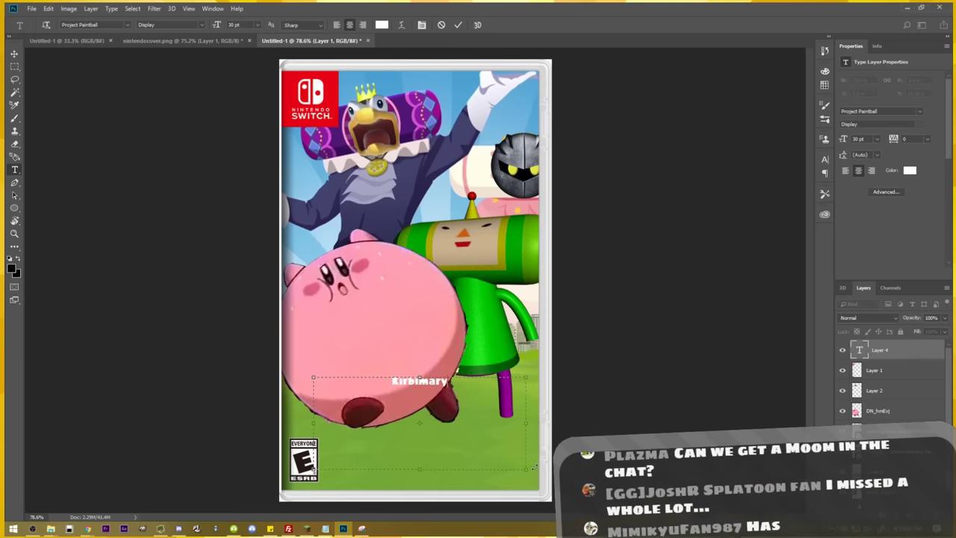
pyautogui.write(' Damacy')
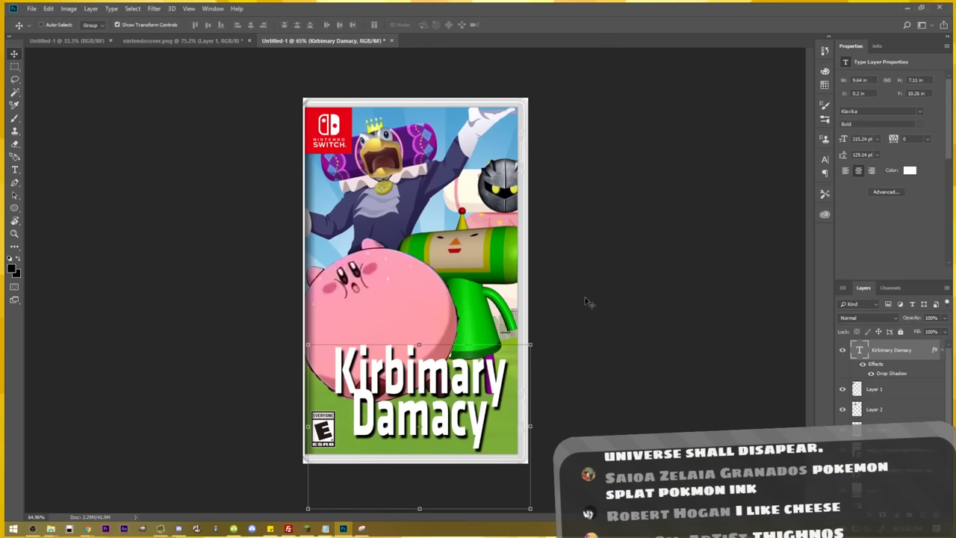
# Drag the 'Kirbimary Damacy' title slightly left and down on the cover
pyautogui.moveTo(479, 362); pyautogui.dragTo(467, 393)
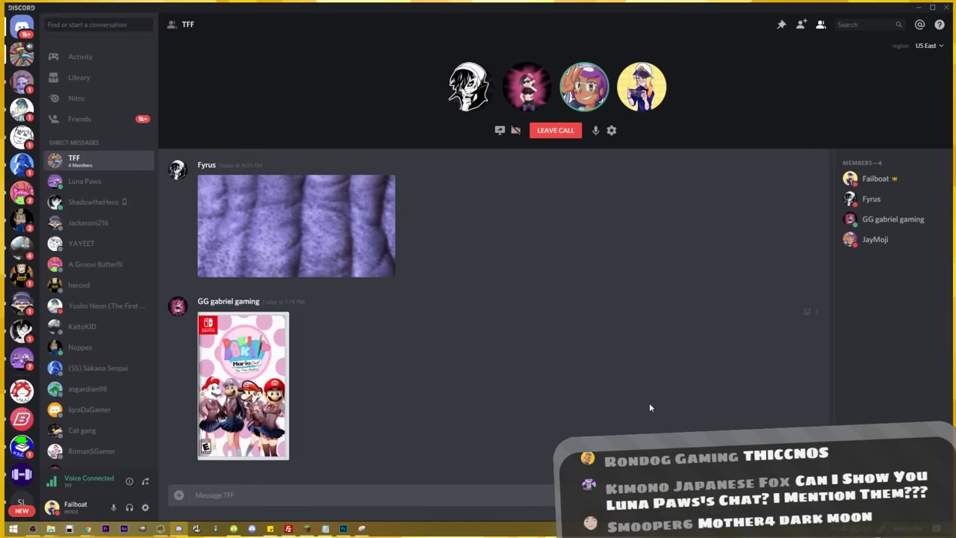
# View the posted Doki Doki Mario Club cover enlarged, then close the viewer
pyautogui.click(266, 363)
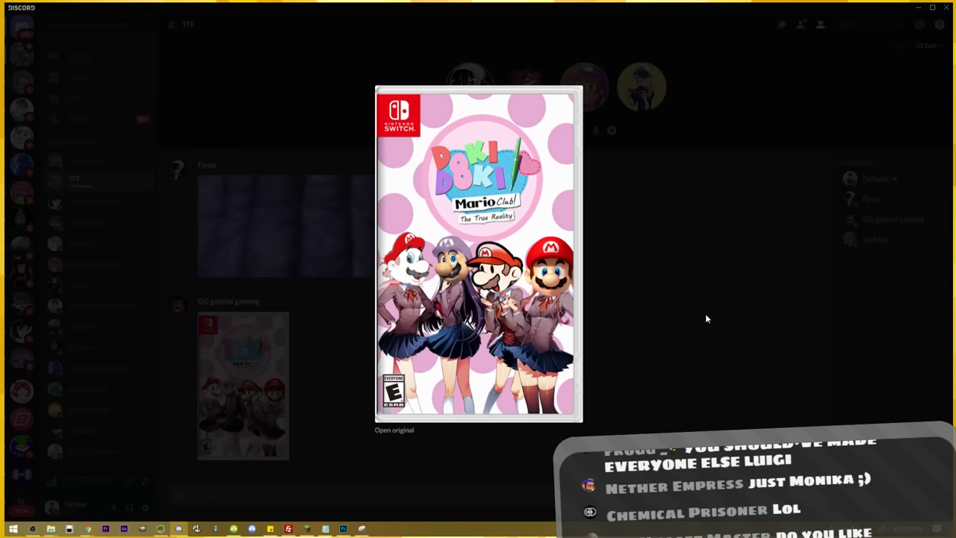
pyautogui.click(688, 269)
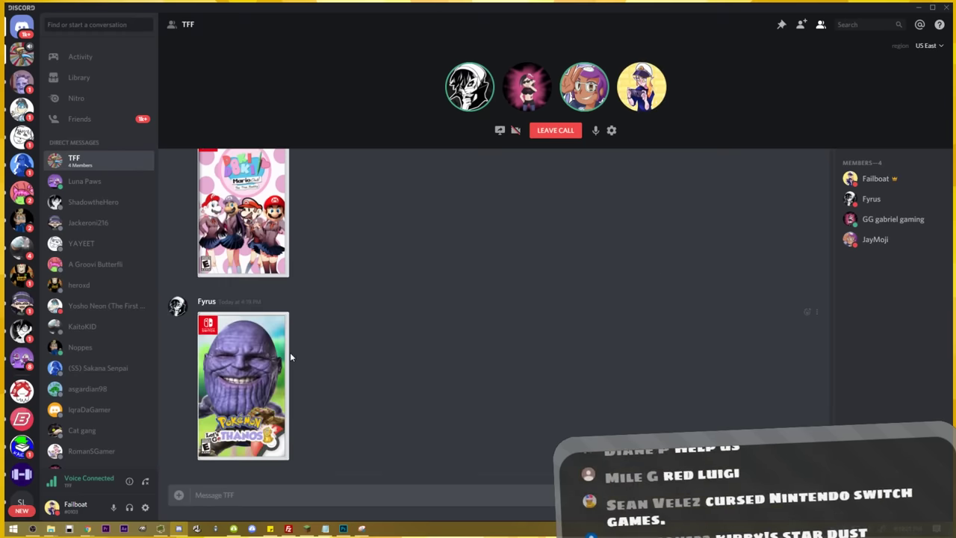
# View the Pokémon Let's Go Thanos cover enlarged, then close the viewer
pyautogui.click(284, 358)
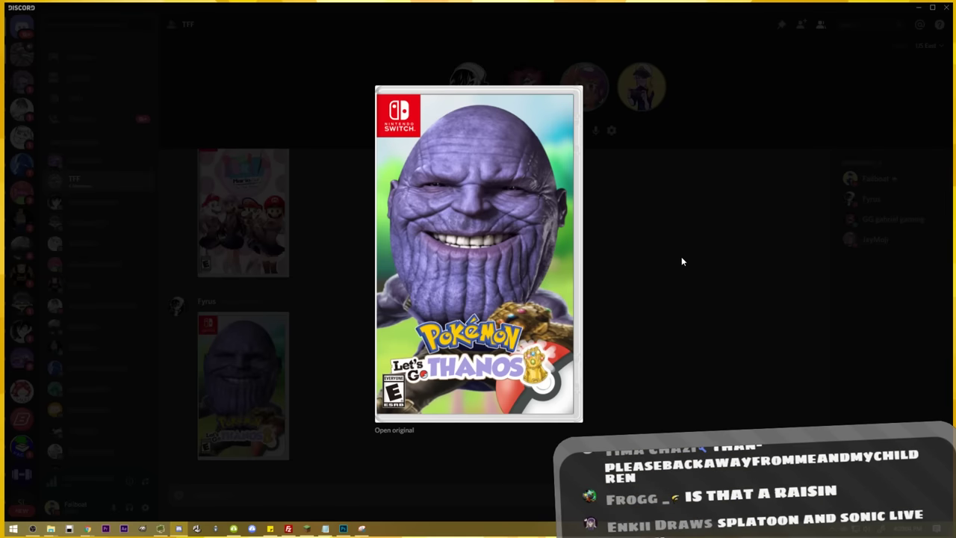
pyautogui.click(683, 260)
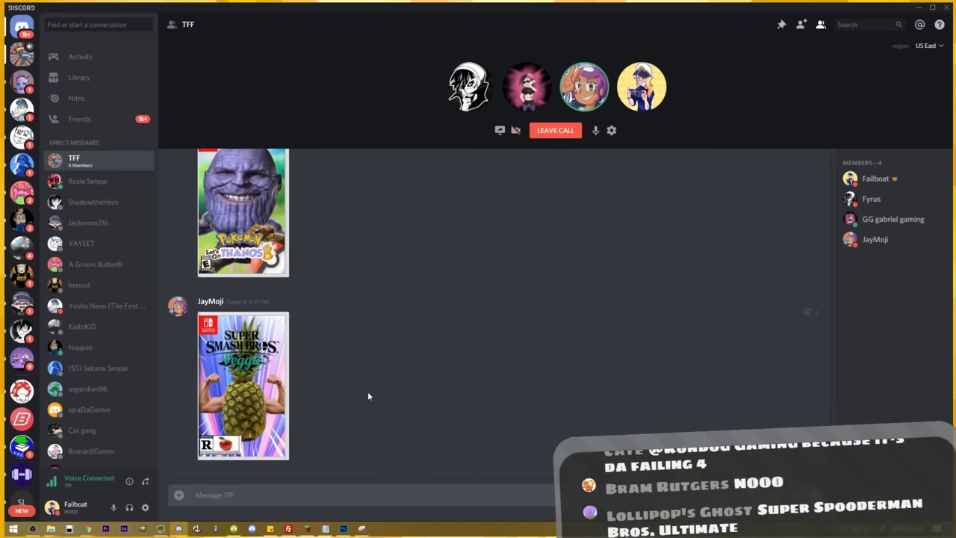
# Enlarge the Super Smash Bros. Veggie pineapple cover in the image viewer
pyautogui.click(257, 383)
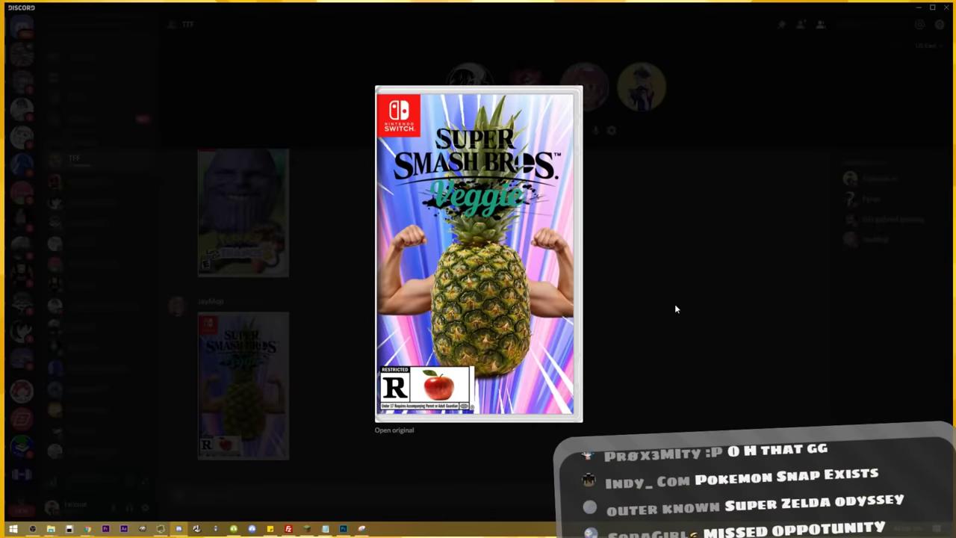